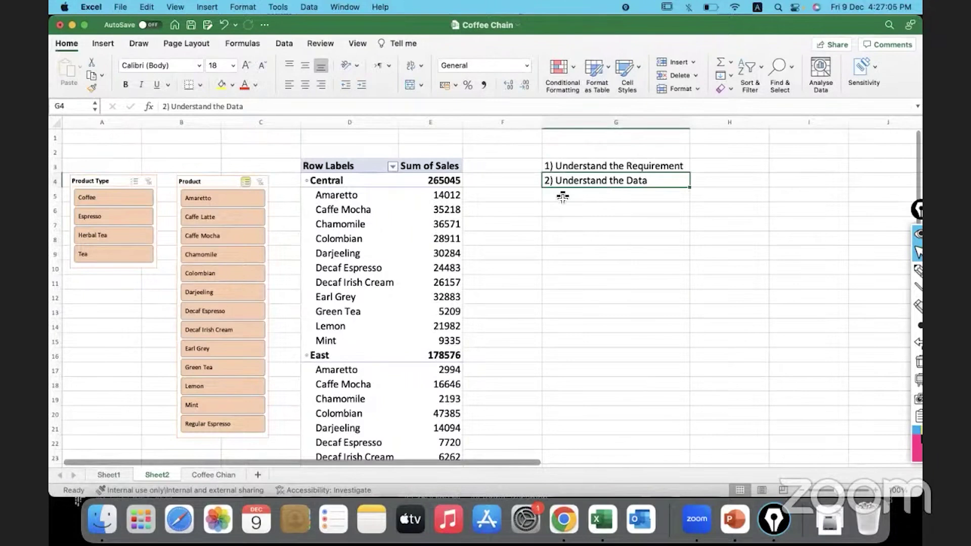
Enter '3) Understand which Chart to create When' in cell G5 below step two.
click(562, 196)
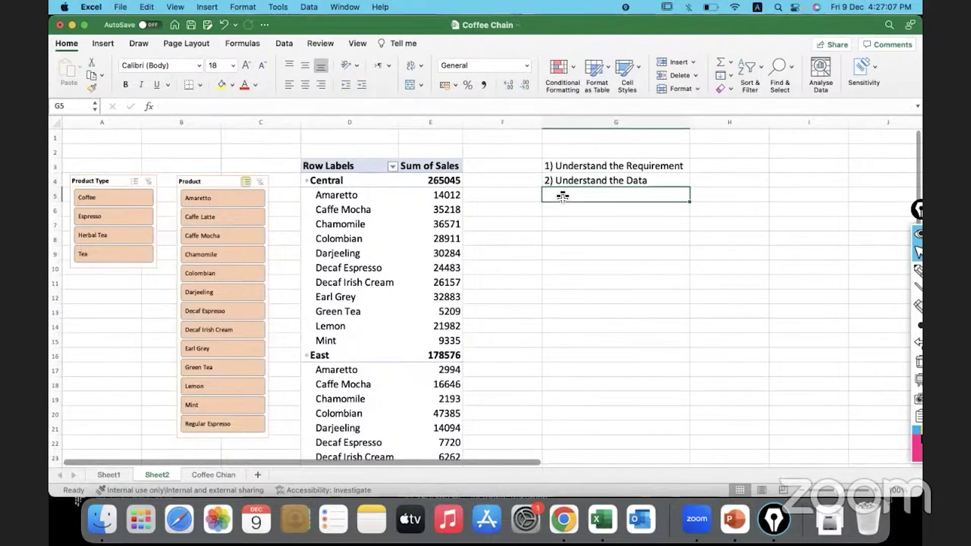
text(3) Unders)
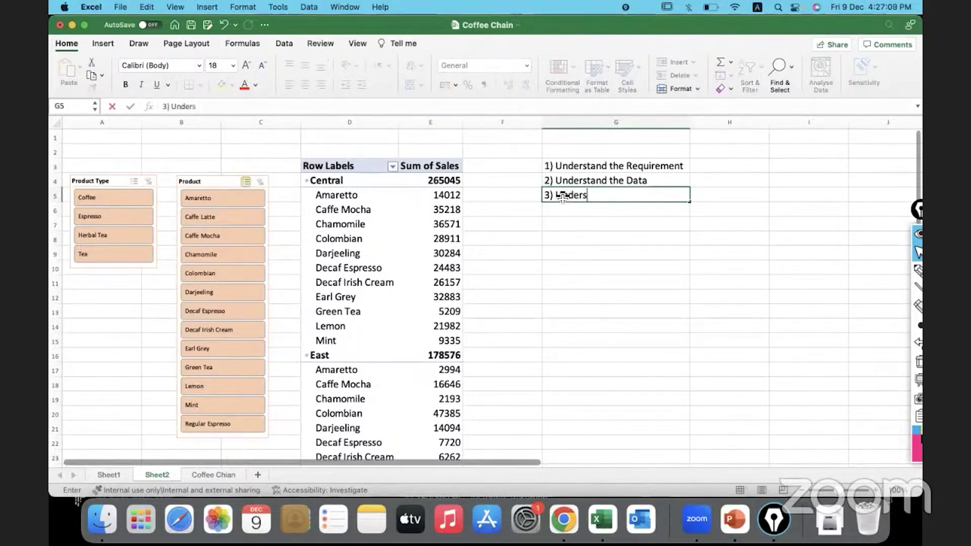
text(tand which Cha)
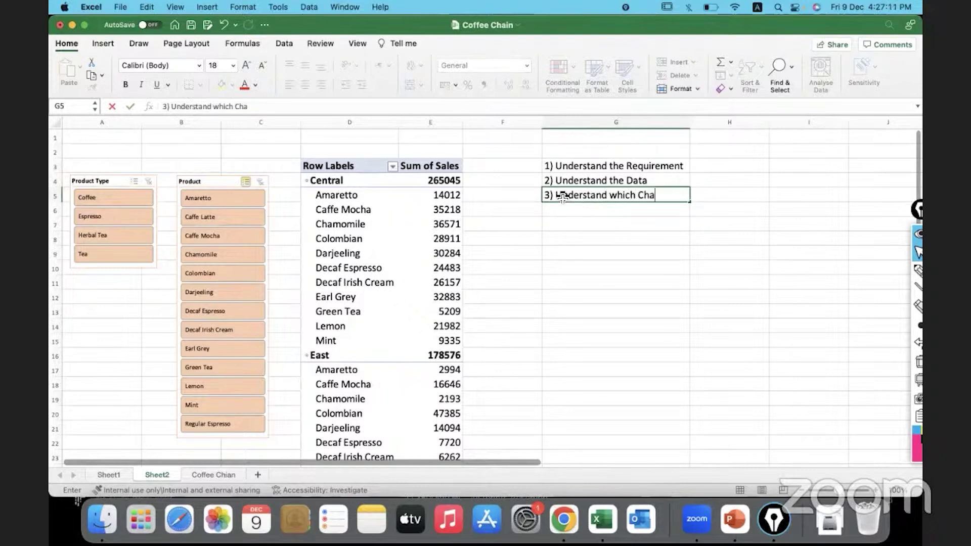
text(rt to create Wh)
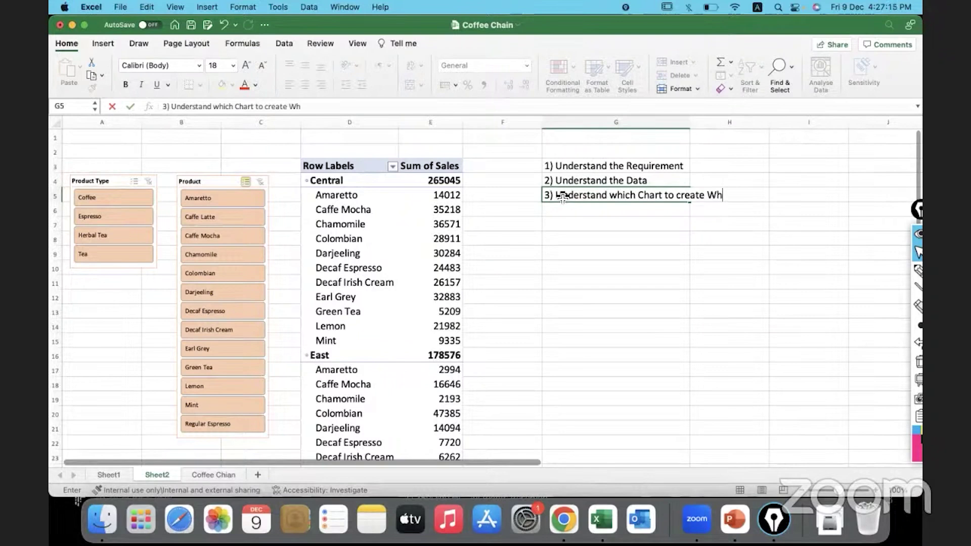
text(en)
key(Return)
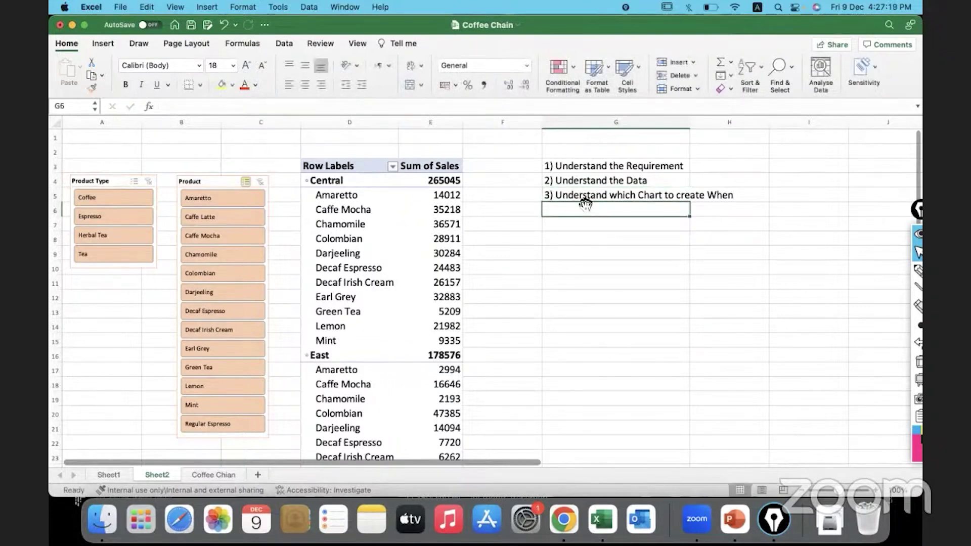
Widen column G to fit the checklist text, check steps G3–G5, then select G6.
drag(692, 126, 741, 126)
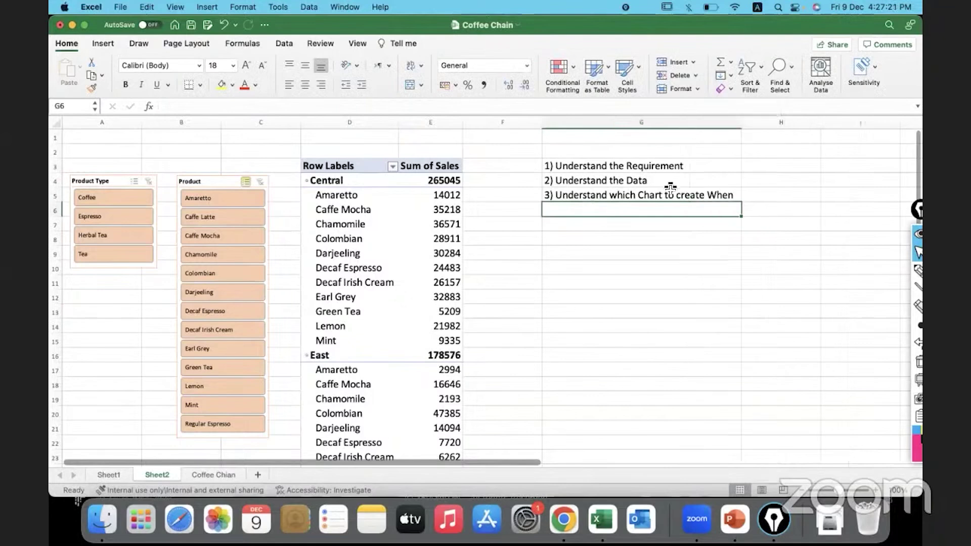
click(637, 190)
click(688, 166)
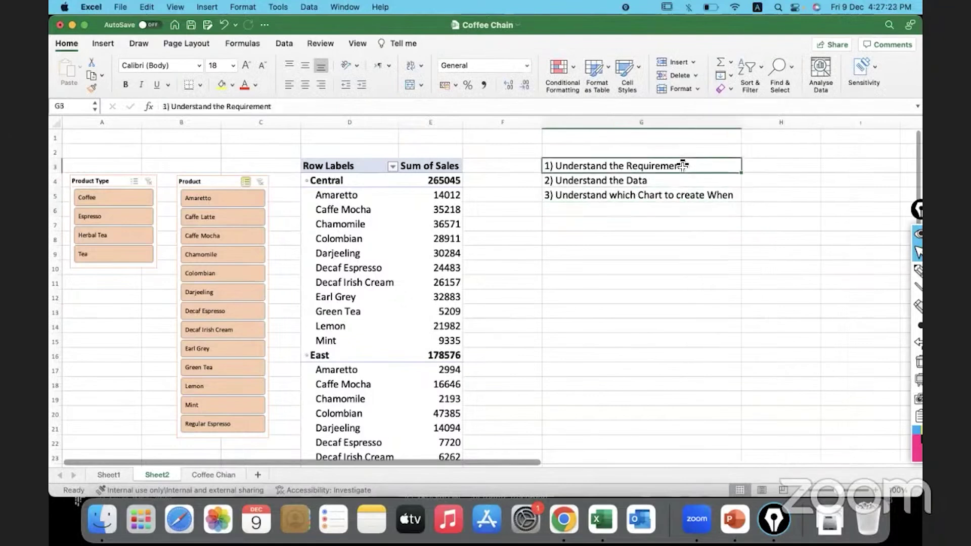
shift+click(686, 180)
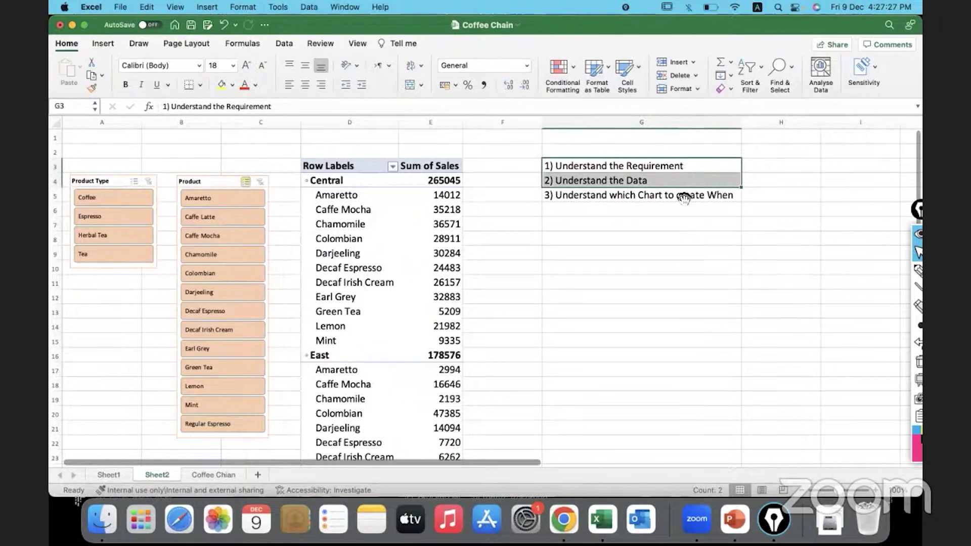
click(684, 195)
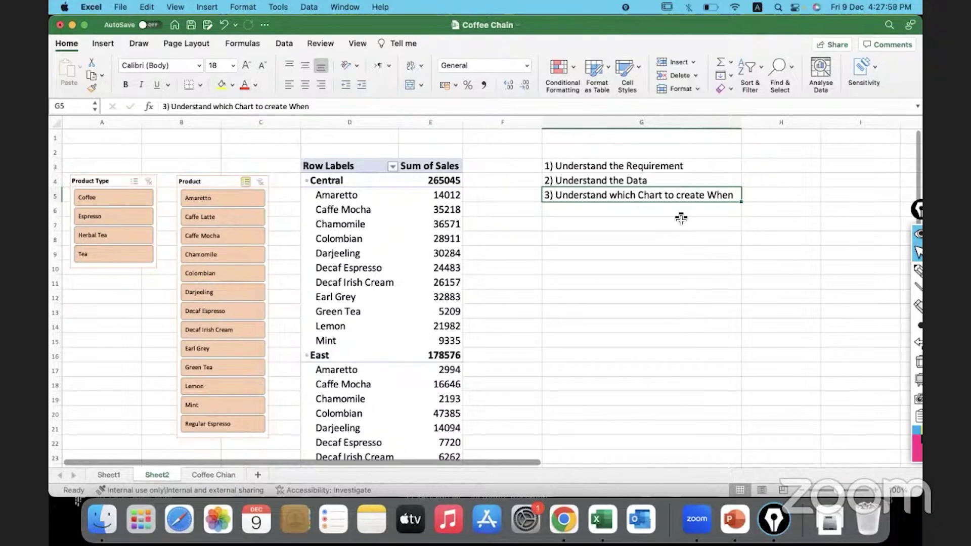
click(663, 212)
Enter '4) Understand your Audience' in G6, correcting the 'Audinece' misspelling.
text(4)
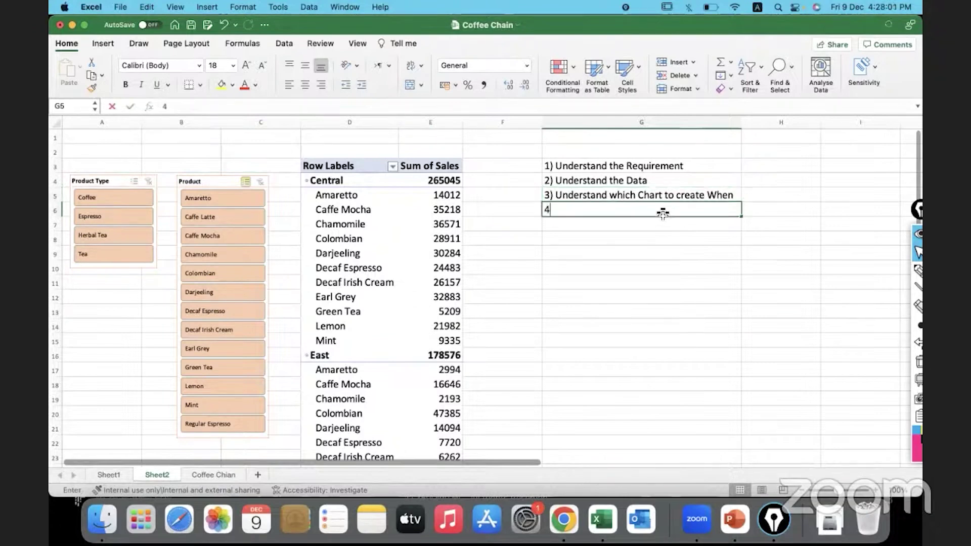
text() Understand )
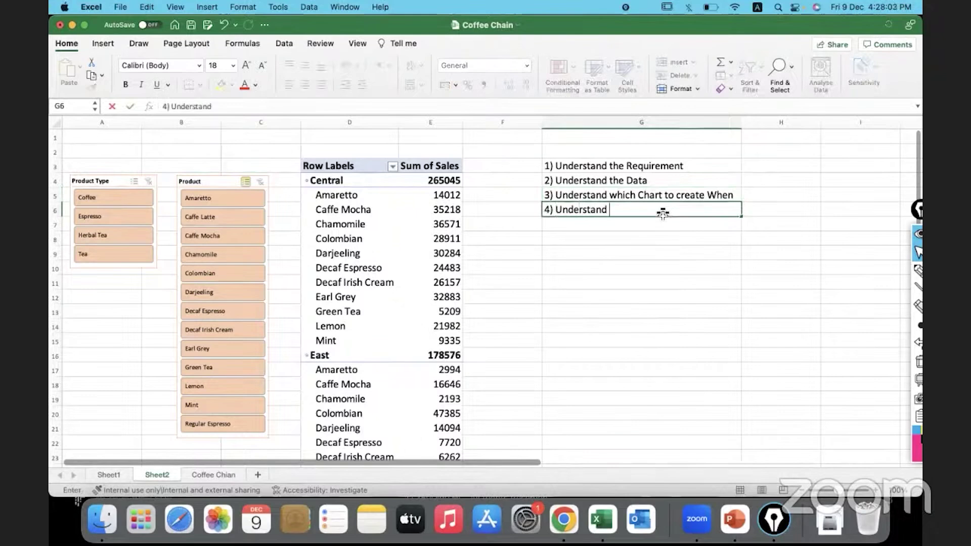
text(your Audinec)
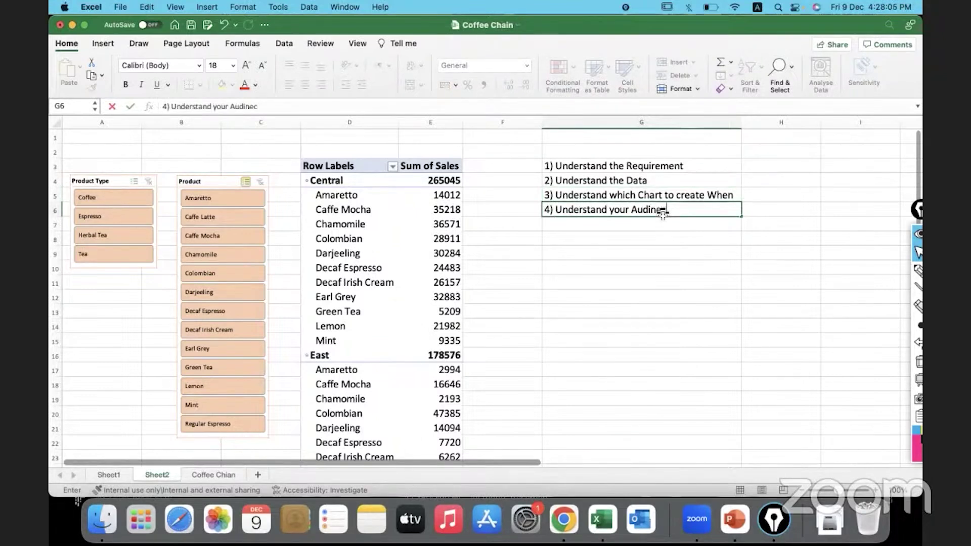
text(e)
click(660, 210)
key(BackSpace)
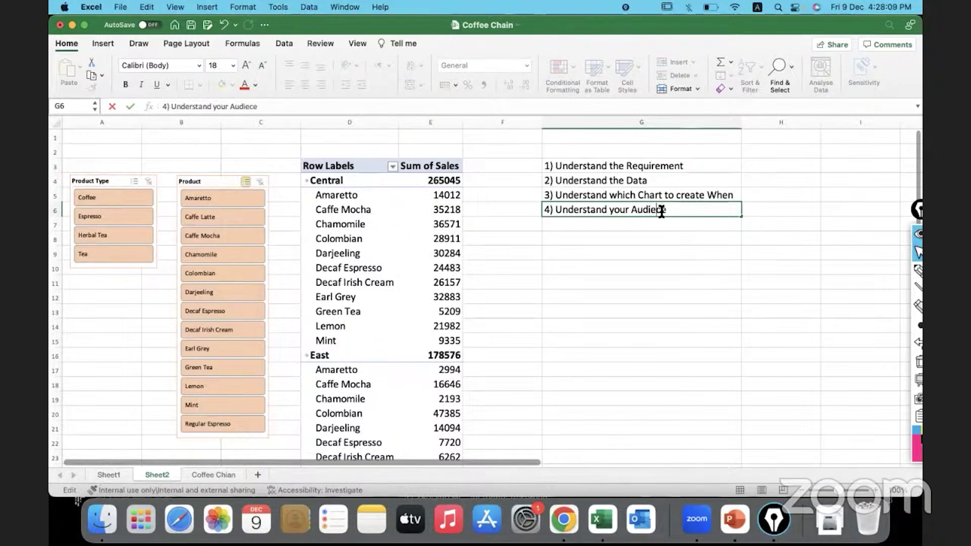
text(n)
key(Return)
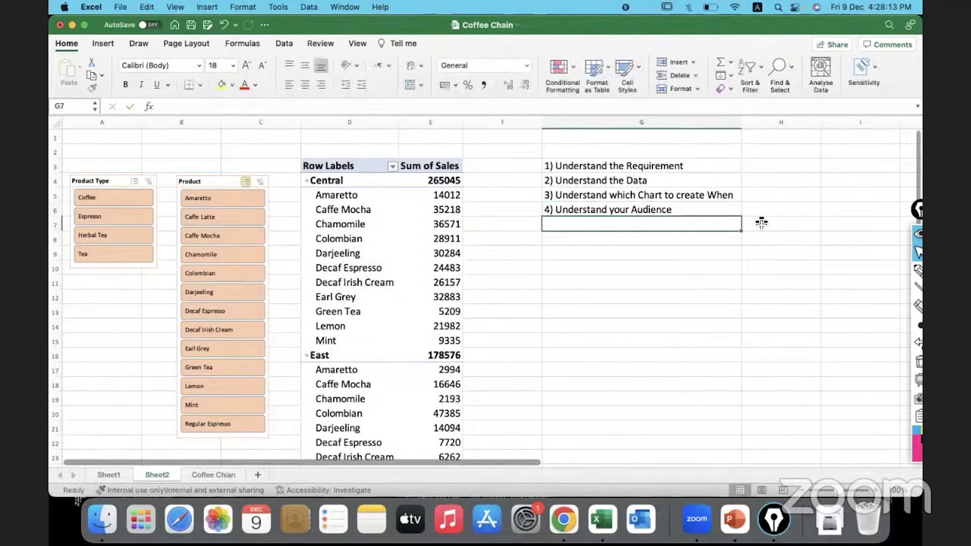
click(735, 213)
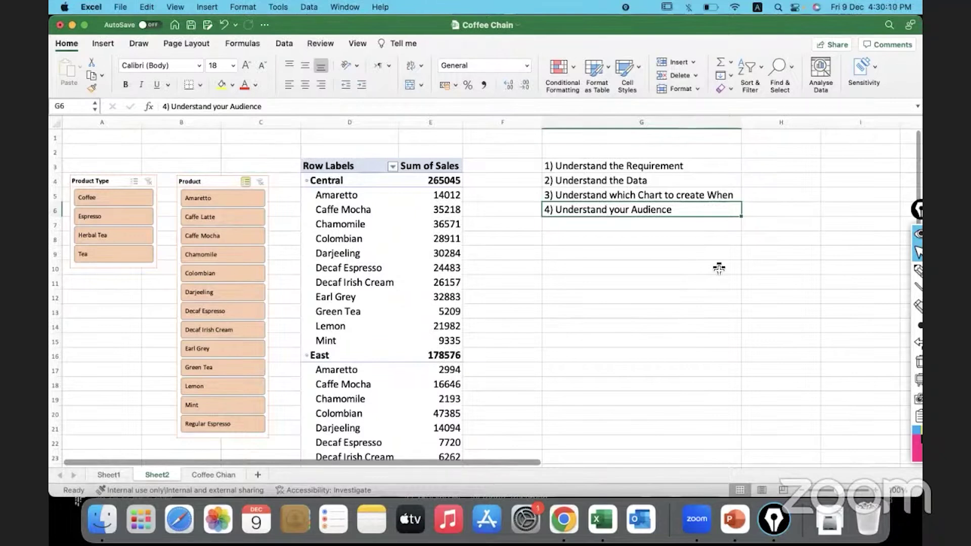
click(671, 181)
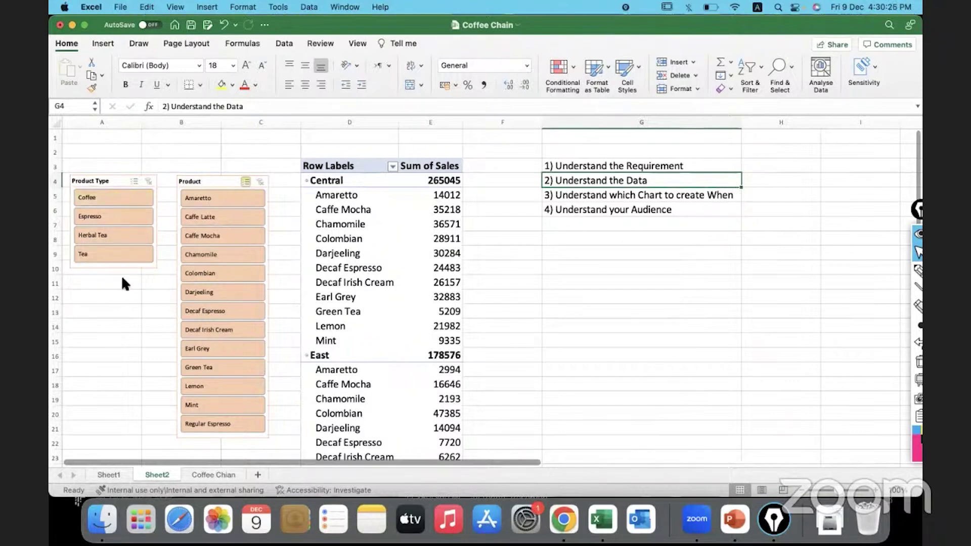
Filter the pivot by Coffee, Espresso, Herbal Tea, then Tea, deselecting Decaf Irish Cream and Lemon.
click(126, 198)
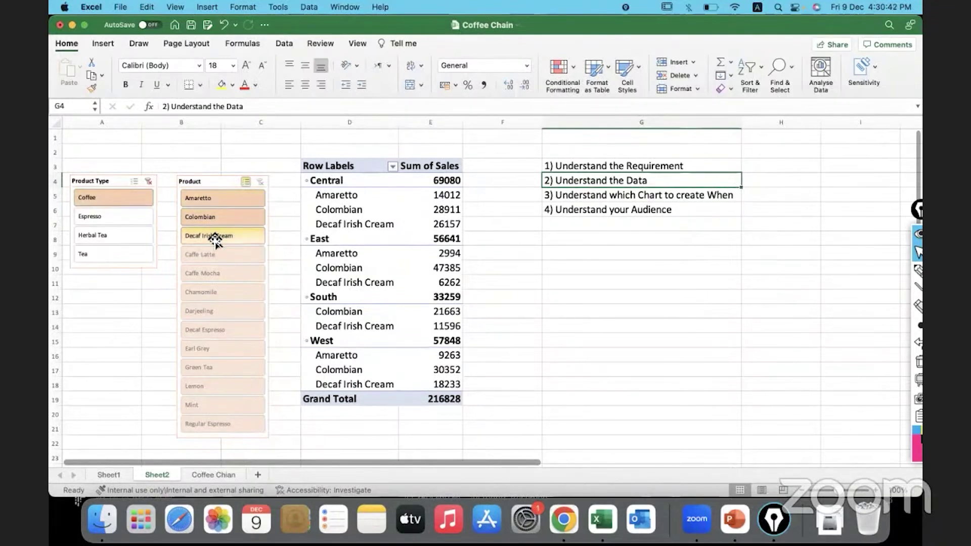
click(215, 238)
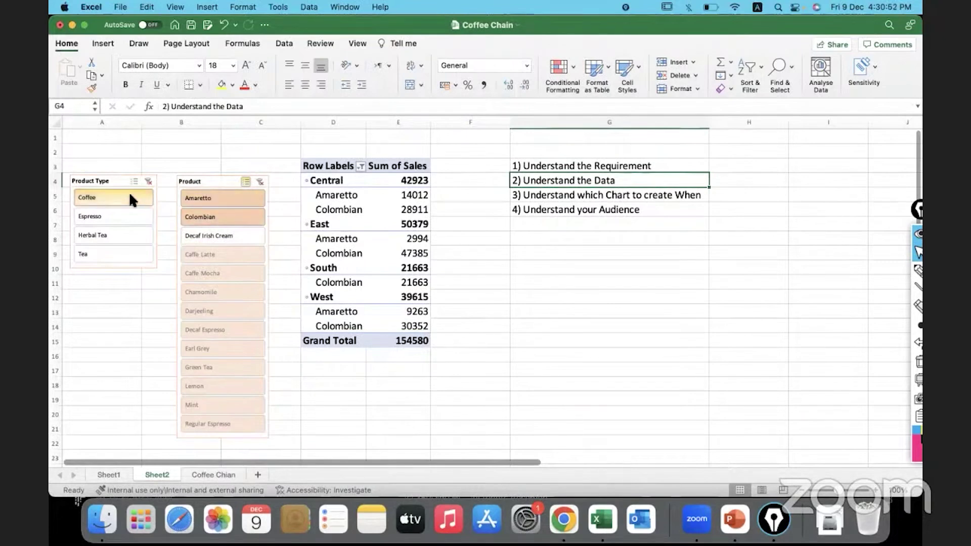
click(115, 214)
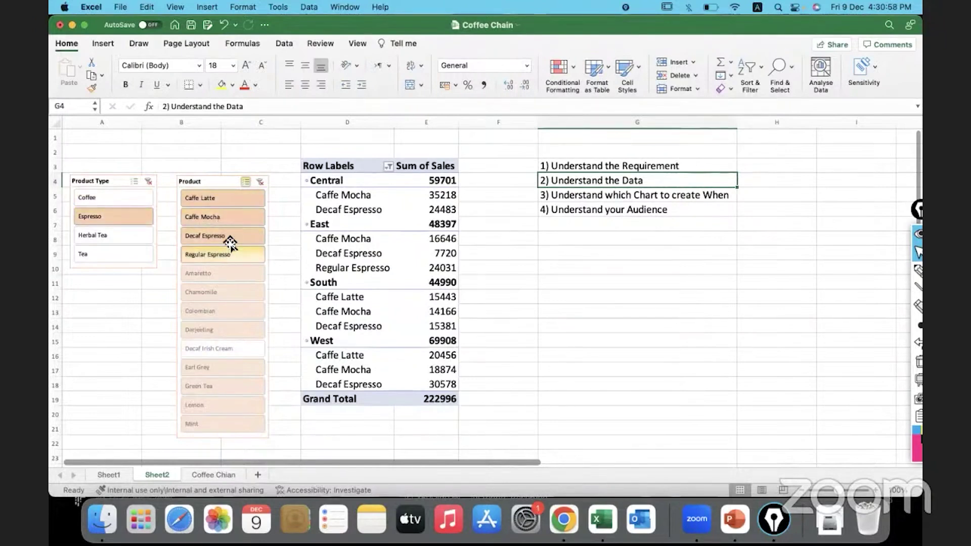
click(116, 230)
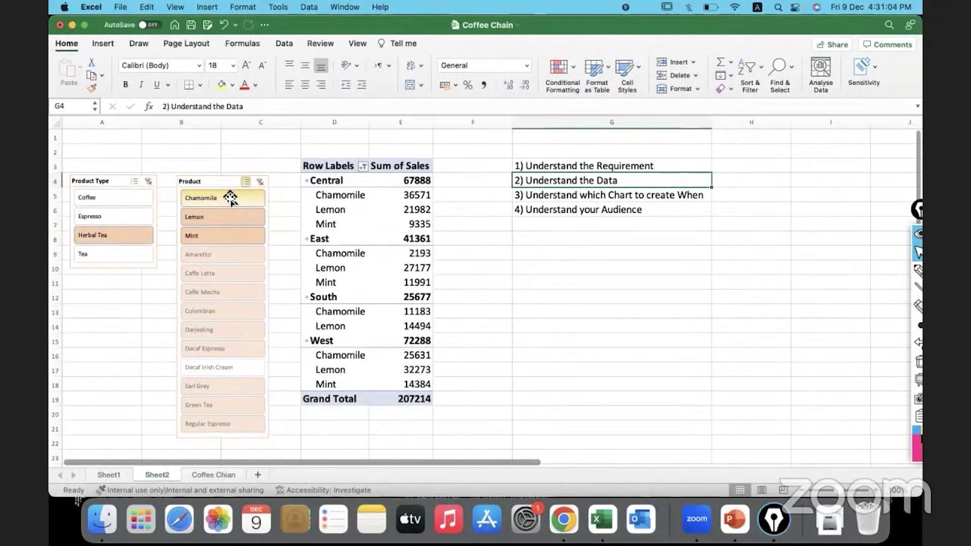
click(208, 214)
click(98, 250)
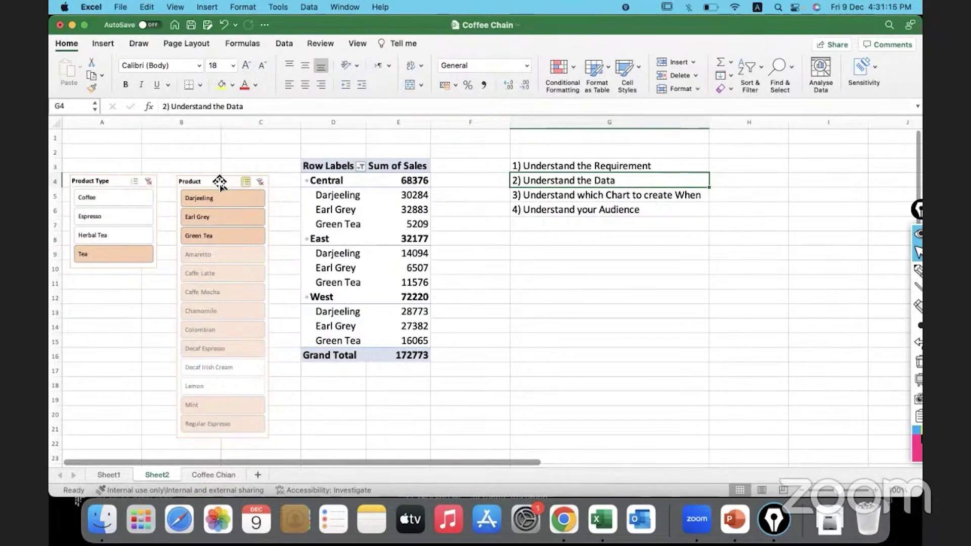
Turn on Multi-Select to add Coffee, Espresso, Herbal Tea, then restore Decaf Irish Cream and Lemon.
click(134, 182)
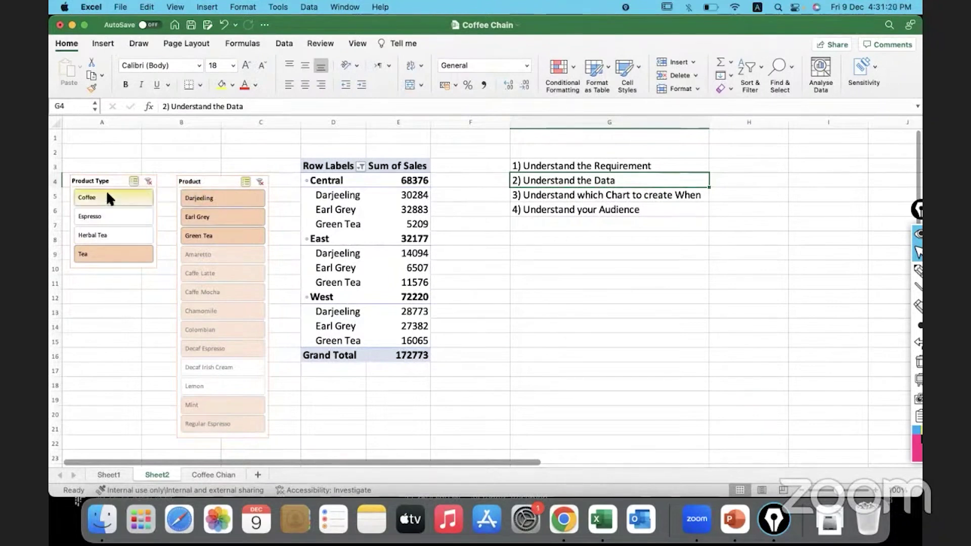
click(103, 192)
click(106, 214)
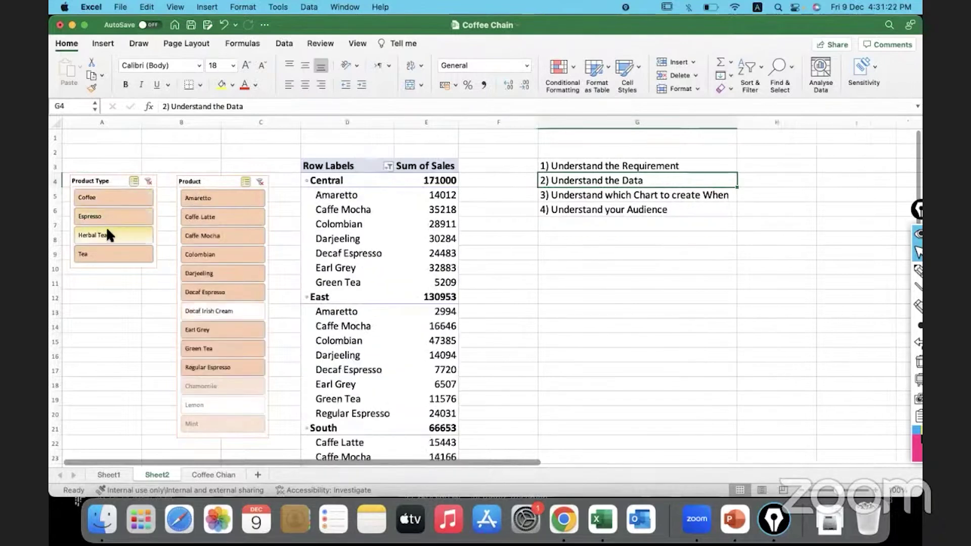
click(106, 229)
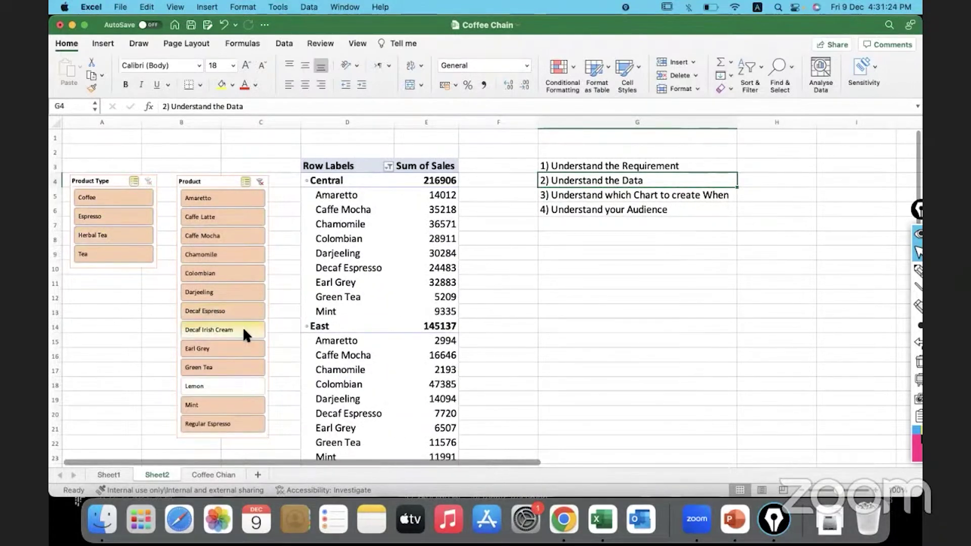
click(249, 327)
click(261, 383)
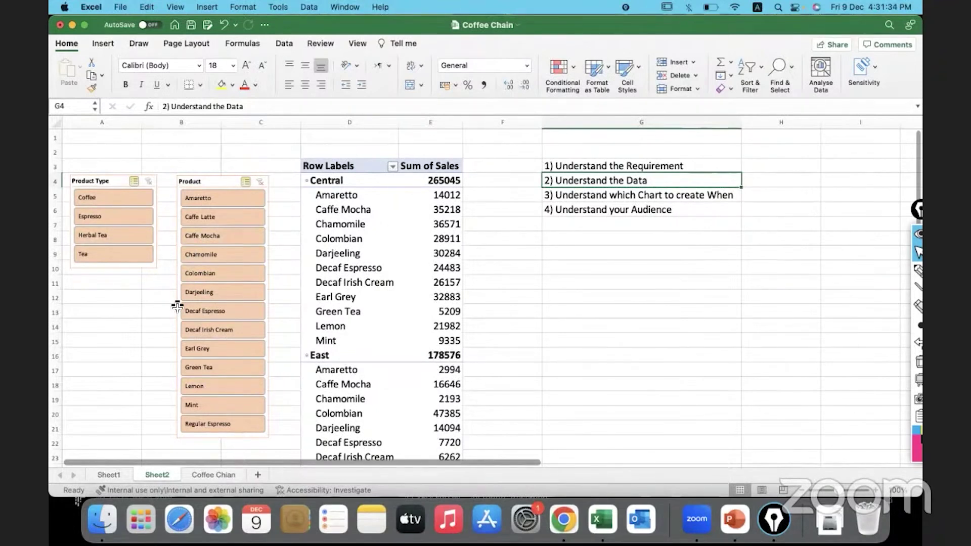
Check the Product slicer's menu, then select a pivot cell and show the PivotTable Analyse options.
click(225, 182)
right_click(224, 180)
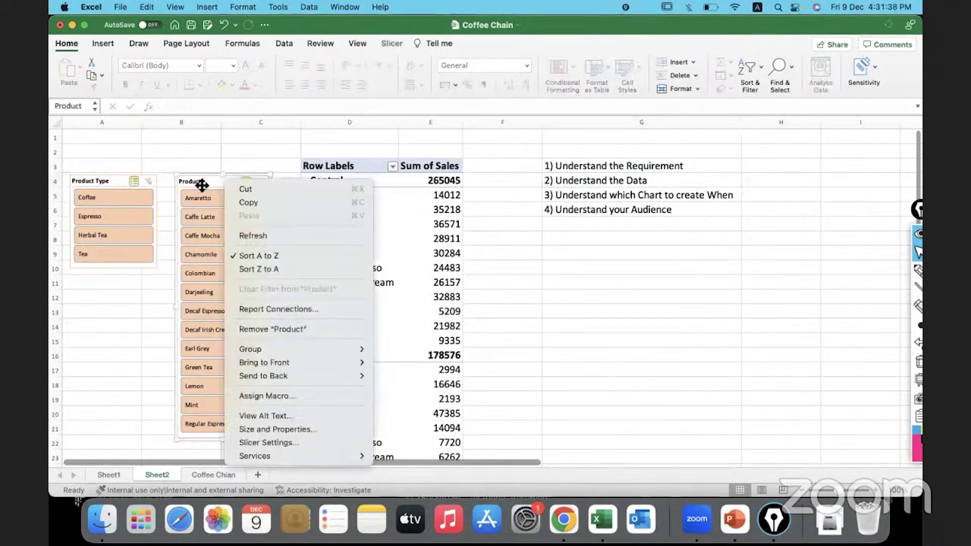
key(Escape)
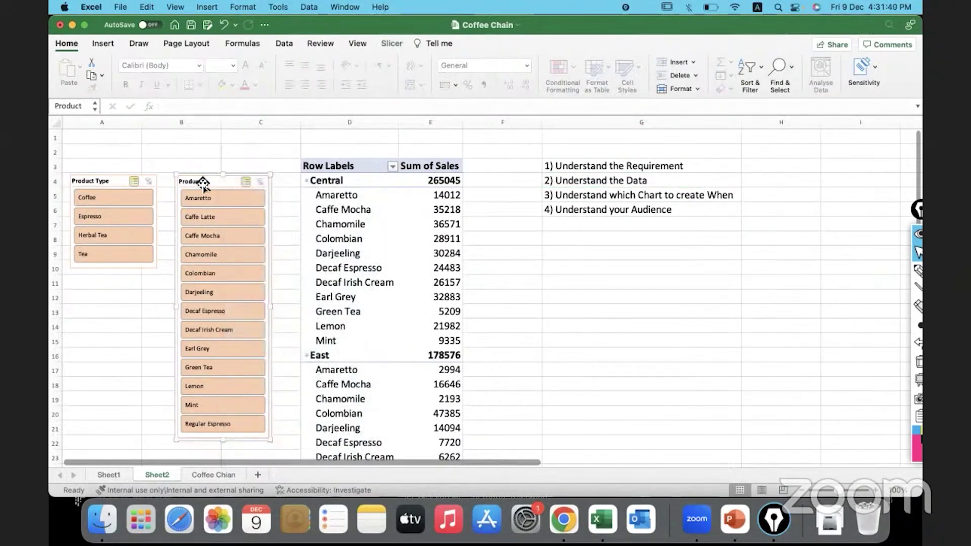
click(343, 196)
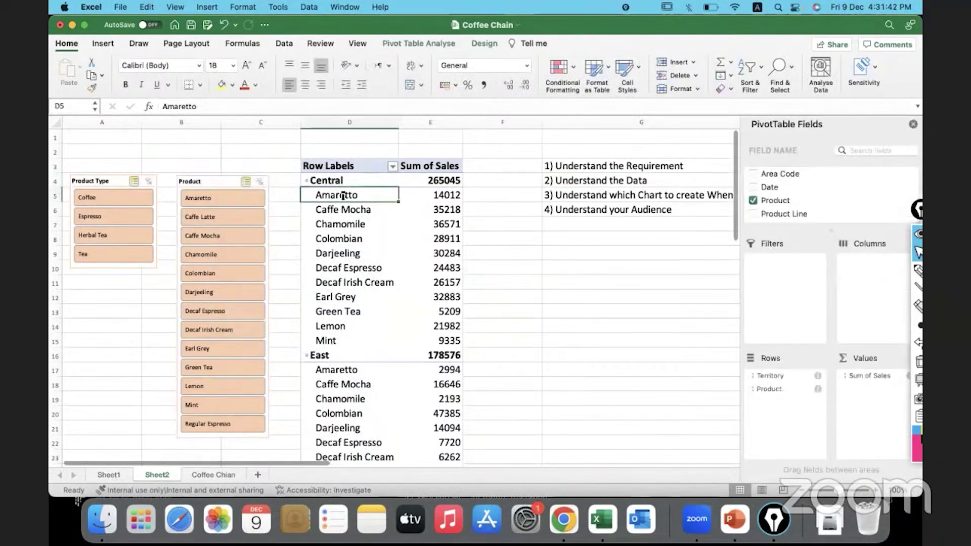
click(410, 43)
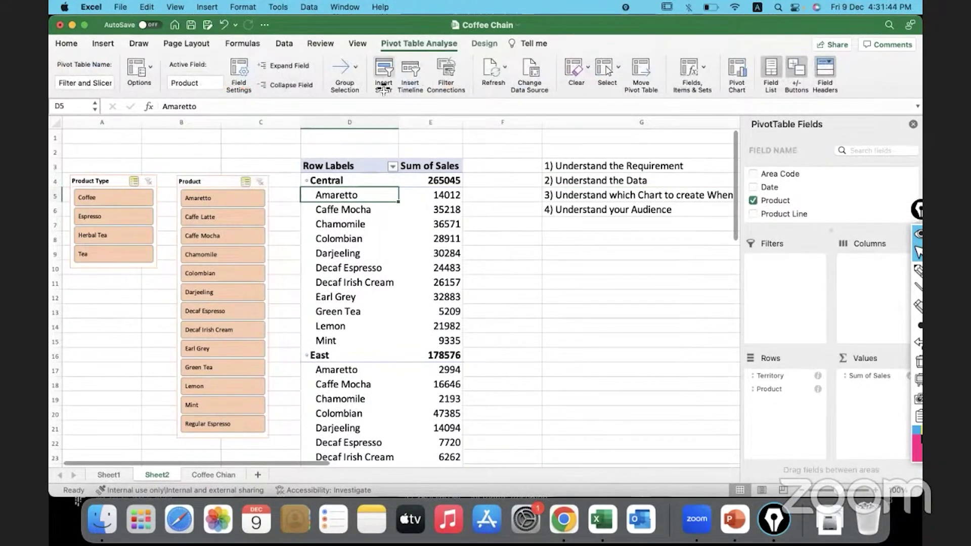